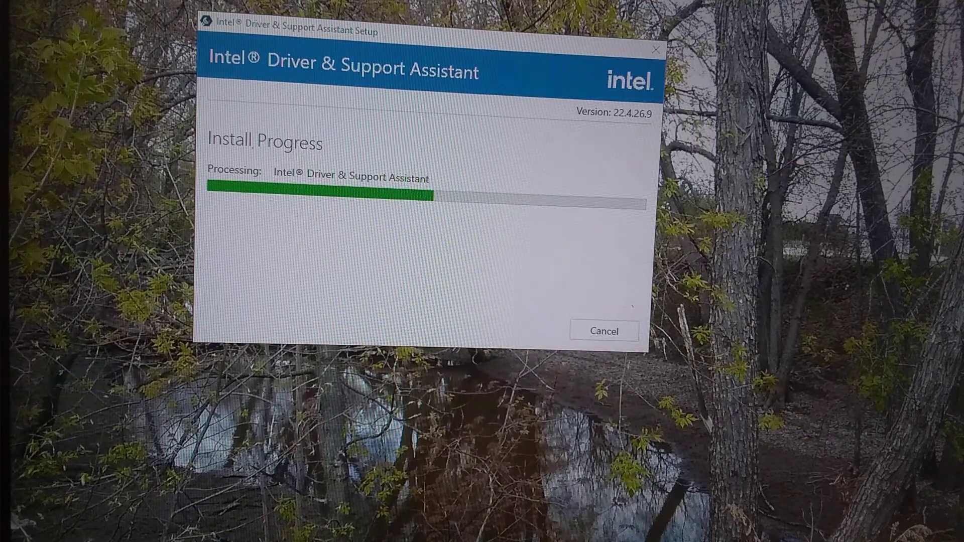
# Open File Explorer at This PC and return to the Intel installer window
pyautogui.press('super+e')
pyautogui.write('C:\\ProgramData\\Intel\\DSA\\Logs\\Local\\Installs')
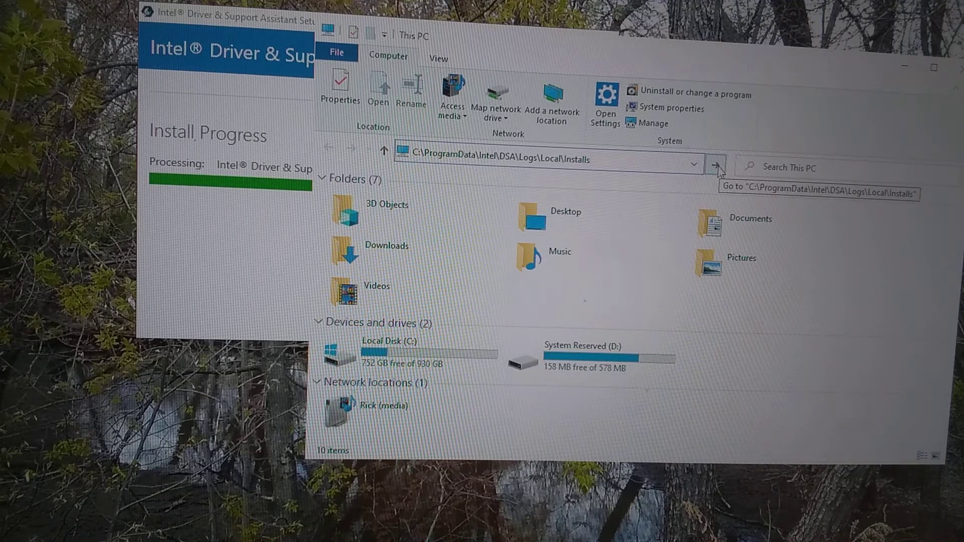
pyautogui.click(252, 29)
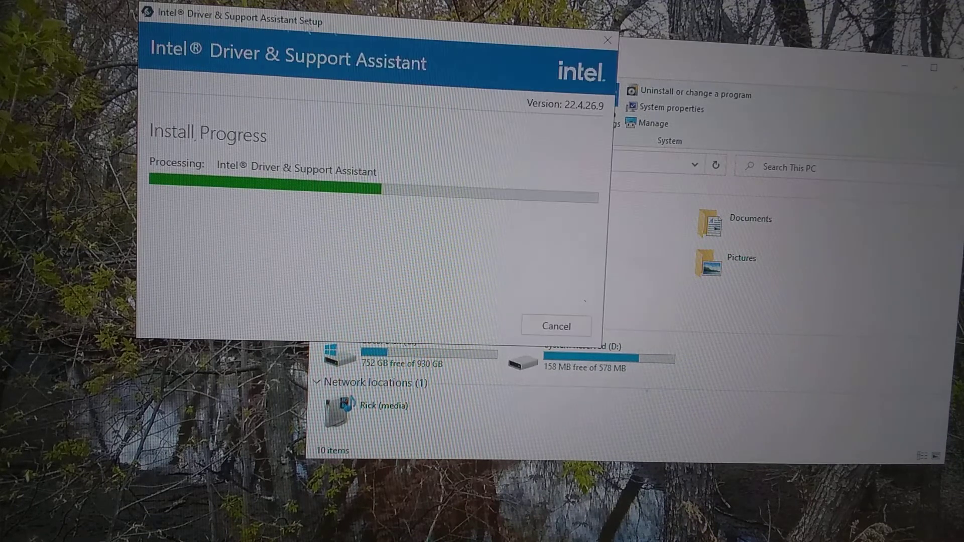
# Close the Intel Driver & Support Assistant installer, confirming the cancellation
pyautogui.click(608, 43)
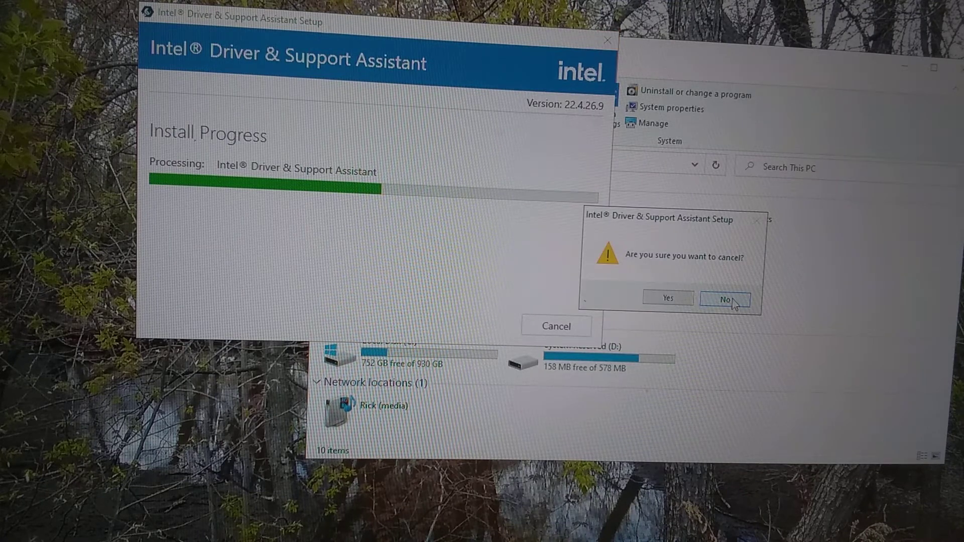
pyautogui.click(668, 299)
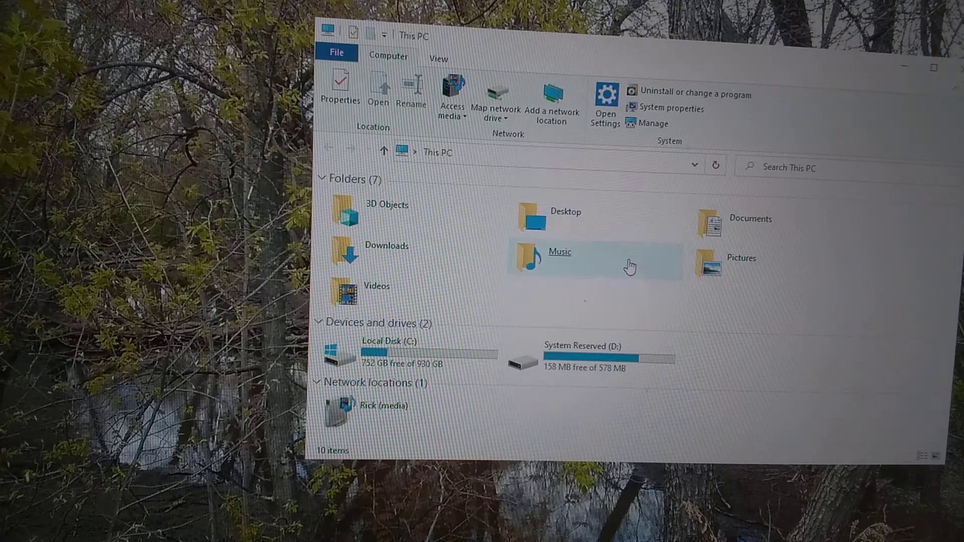
# Go to the pasted DSA Logs Local Installs folder path in File Explorer
pyautogui.click(496, 157)
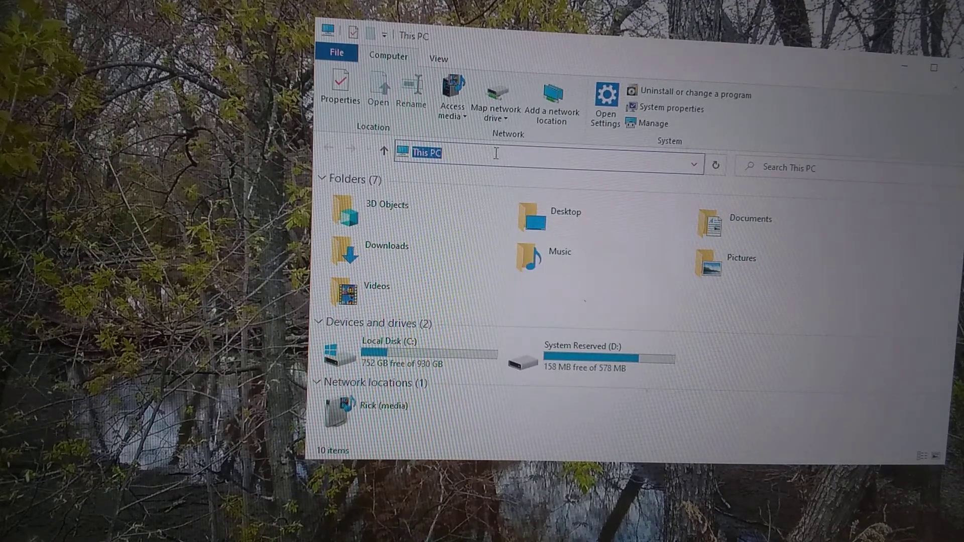
pyautogui.write('C:\\ProgramData\\Intel\\DSA\\Logs\\Local\\Installs')
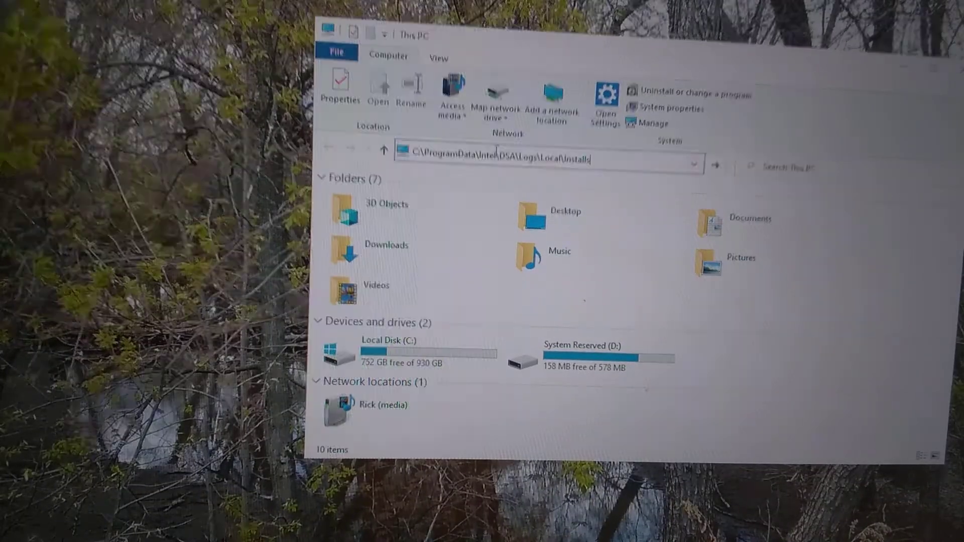
pyautogui.press('Return')
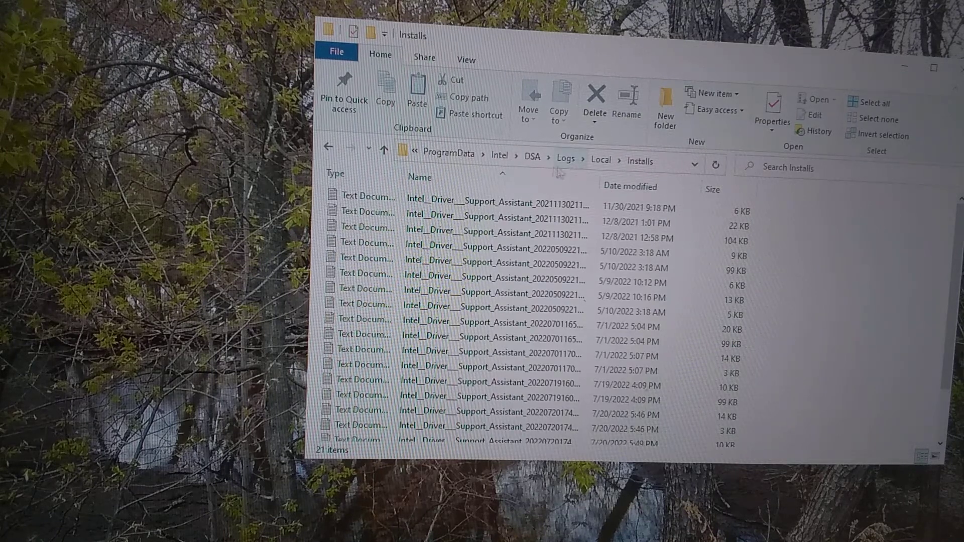
# Open the earliest install log, dated 11/30/2021, in Notepad
pyautogui.click(499, 210)
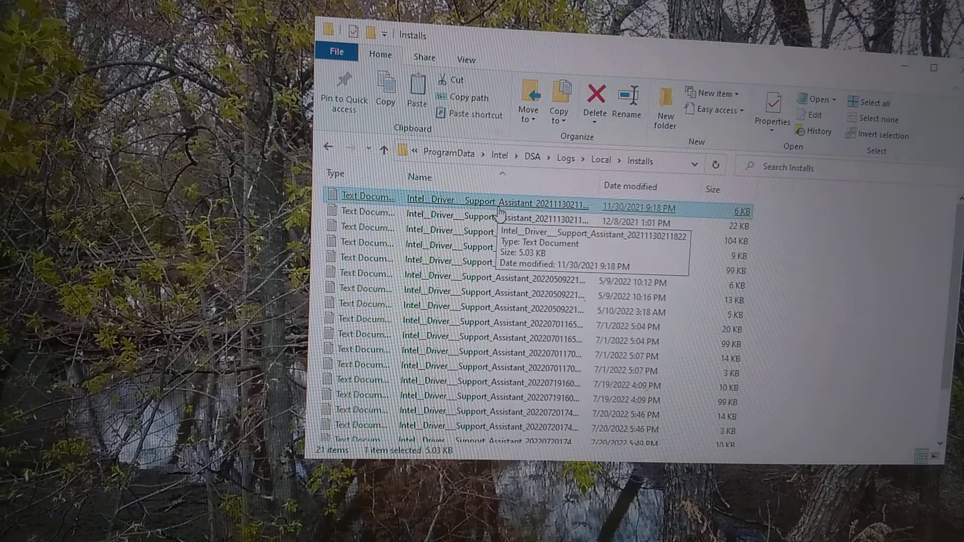
pyautogui.doubleClick(499, 210)
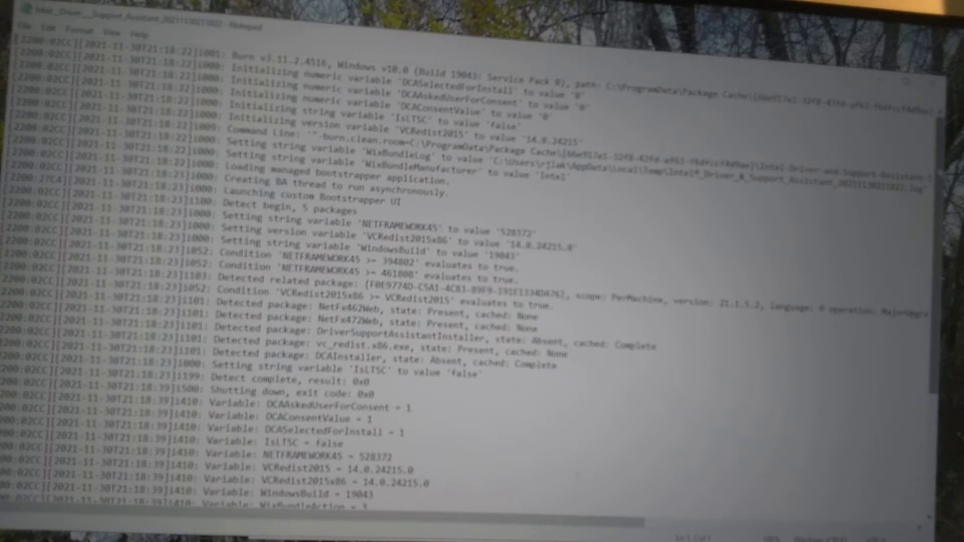
pyautogui.scroll(-1, 482, 287)
pyautogui.scroll(-1, 482, 286)
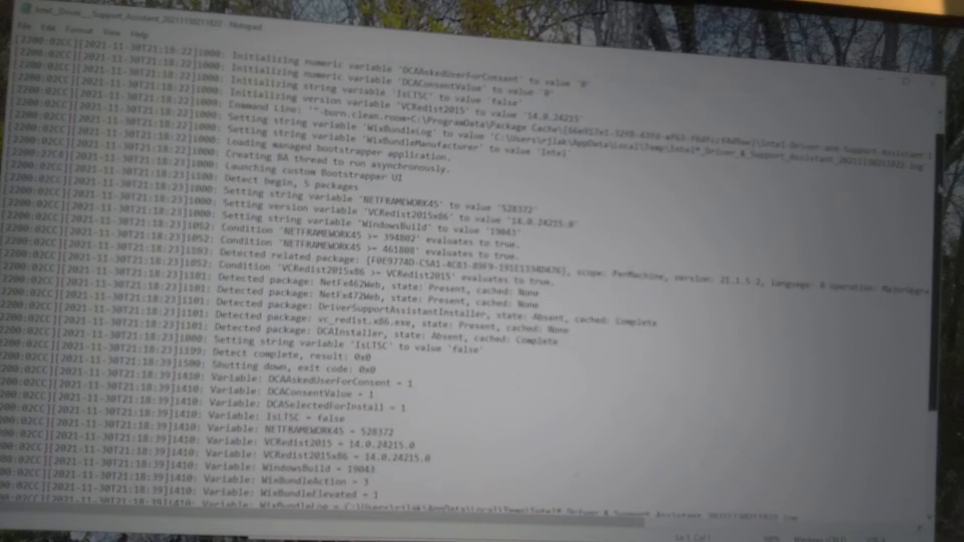
pyautogui.scroll(-1, 482, 286)
pyautogui.scroll(-1, 482, 287)
pyautogui.scroll(-1, 482, 286)
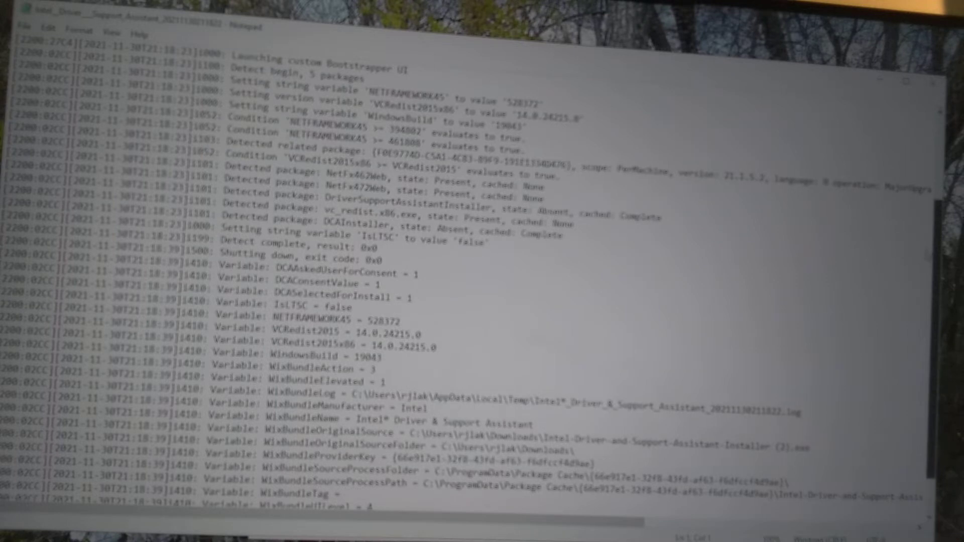
pyautogui.scroll(-1, 481, 287)
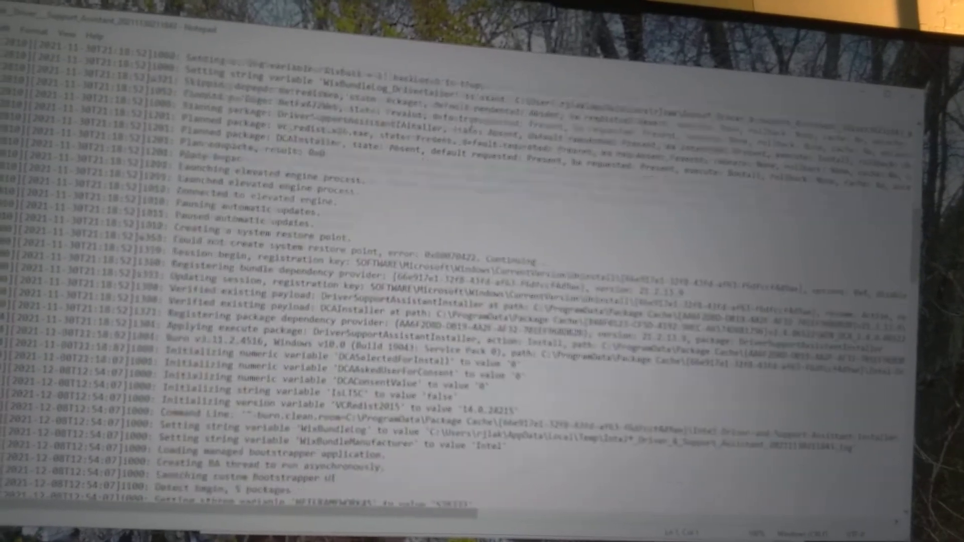
pyautogui.scroll(-1, 466, 151)
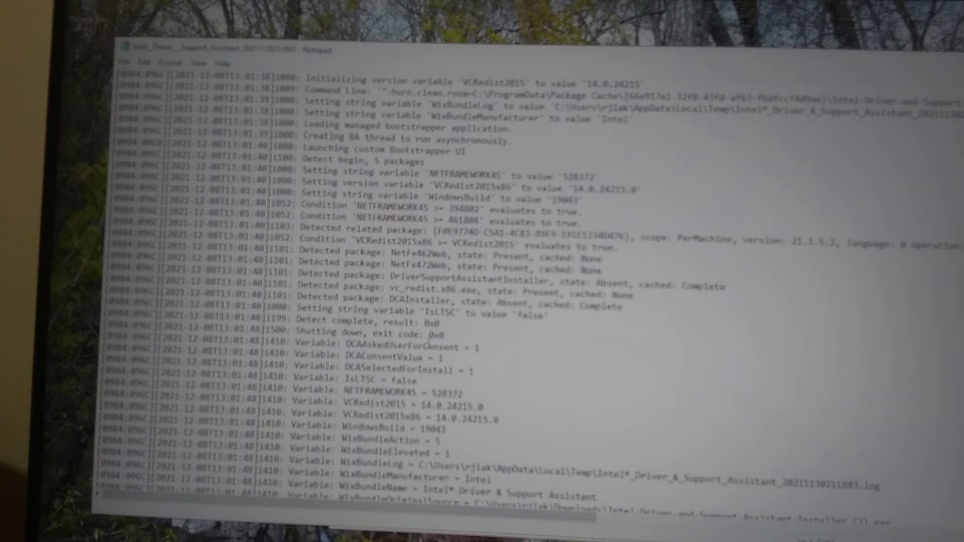
pyautogui.scroll(-1, 434, 336)
pyautogui.scroll(-1, 434, 336)
pyautogui.scroll(-1, 434, 336)
pyautogui.scroll(-1, 434, 336)
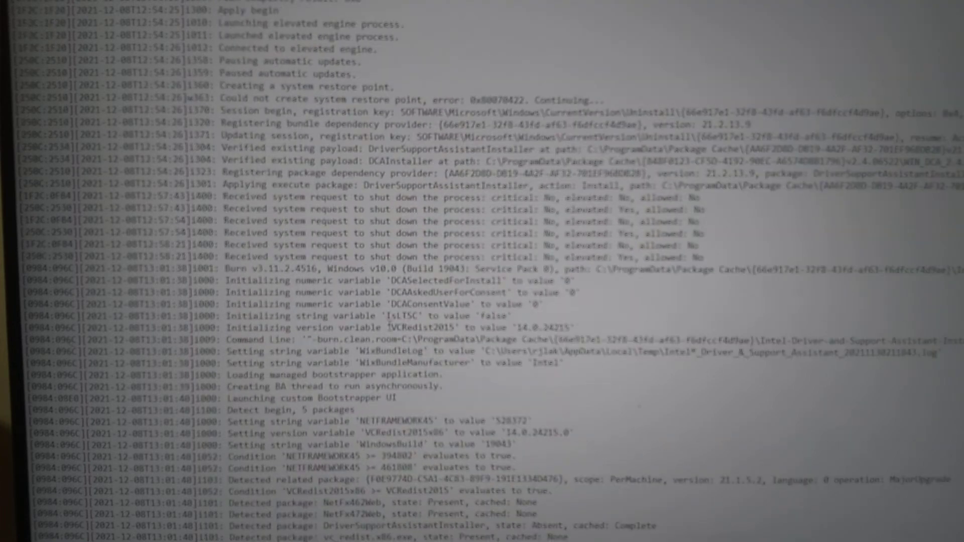
pyautogui.scroll(4, 400, 331)
pyautogui.scroll(3, 378, 317)
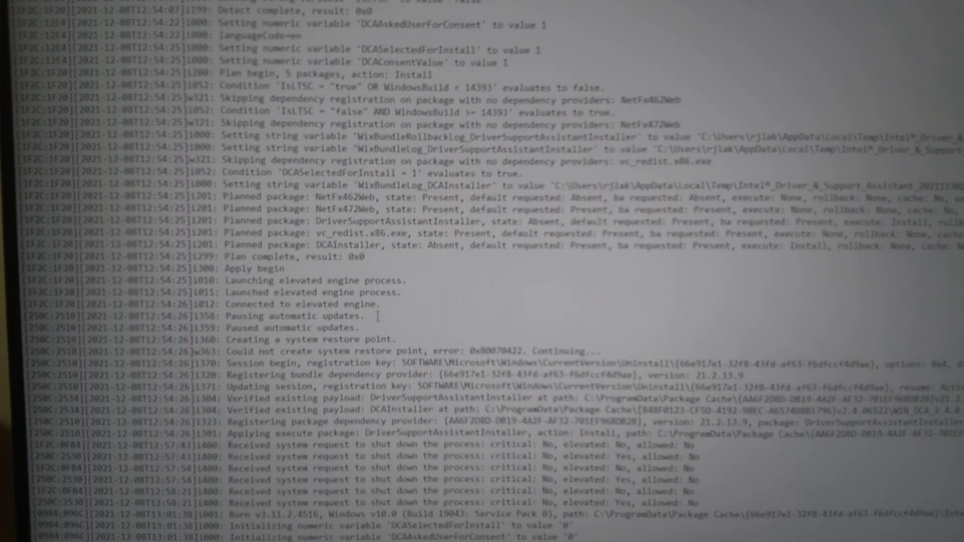